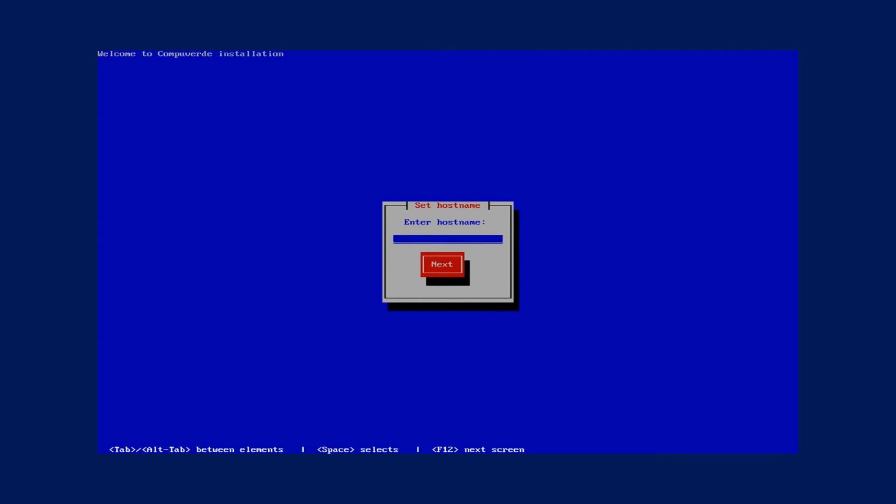
type("Node1")
Finish the hostname entry Node1 and move focus to Next.
key("Tab")
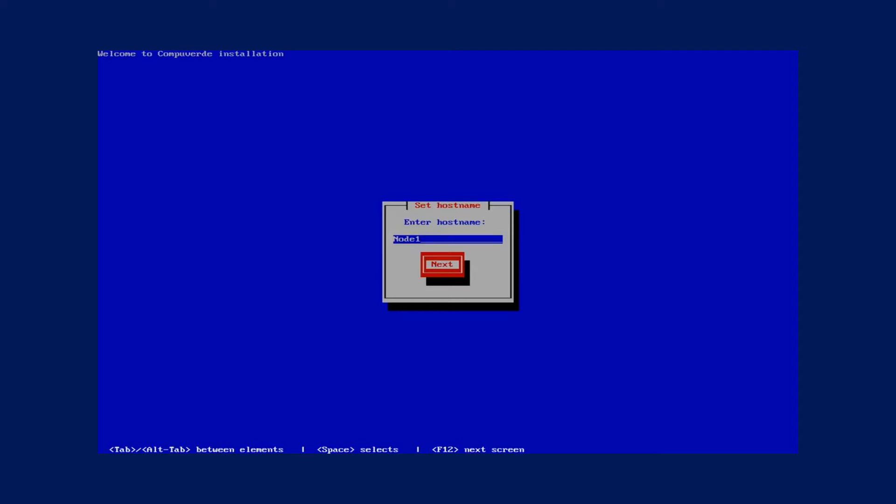
Confirm hostname Node1 and highlight sde: WDC WD2500BUCT-6 (232GB) as system disk.
key("Return")
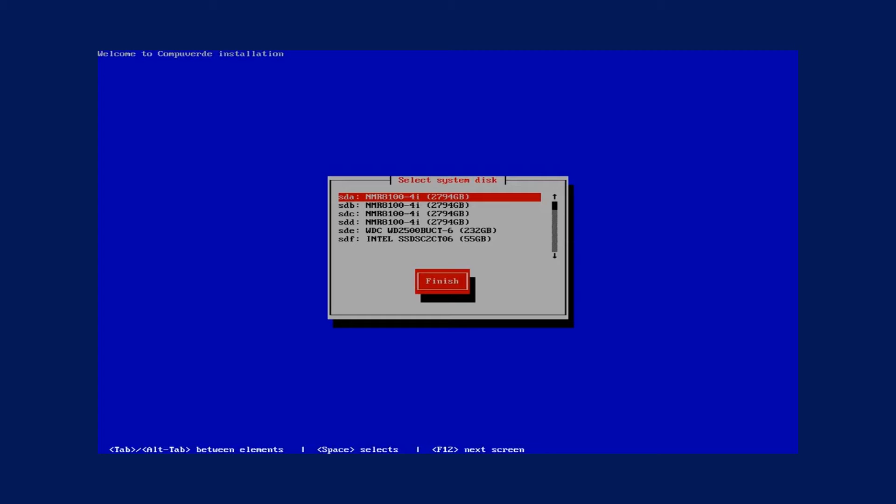
key("Down")
key("Down")
key("Down")
key("Down")
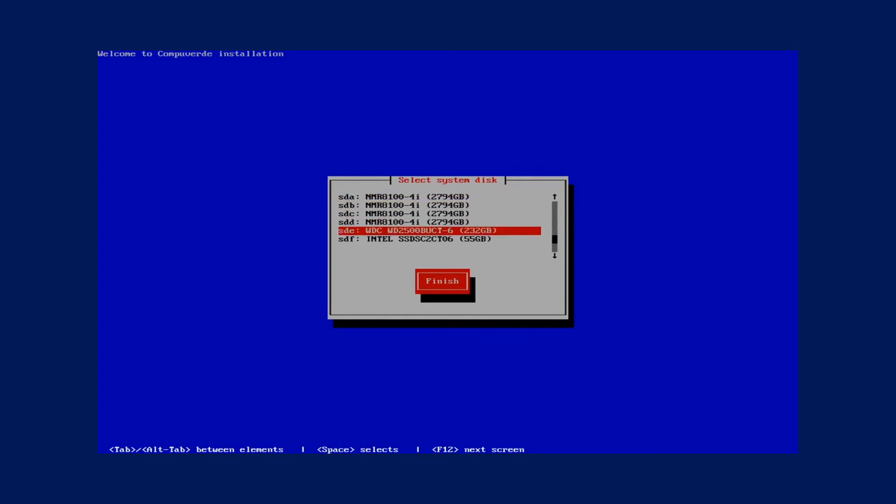